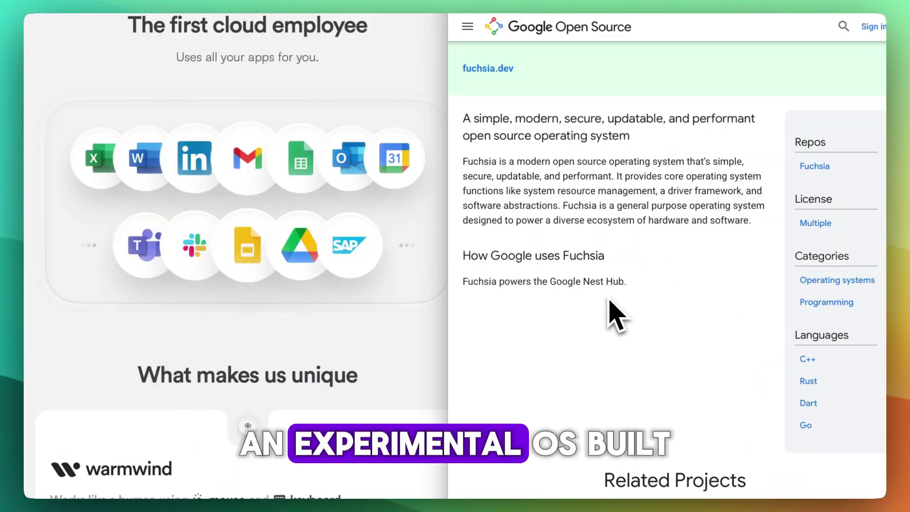
scroll(611, 313, down, 2)
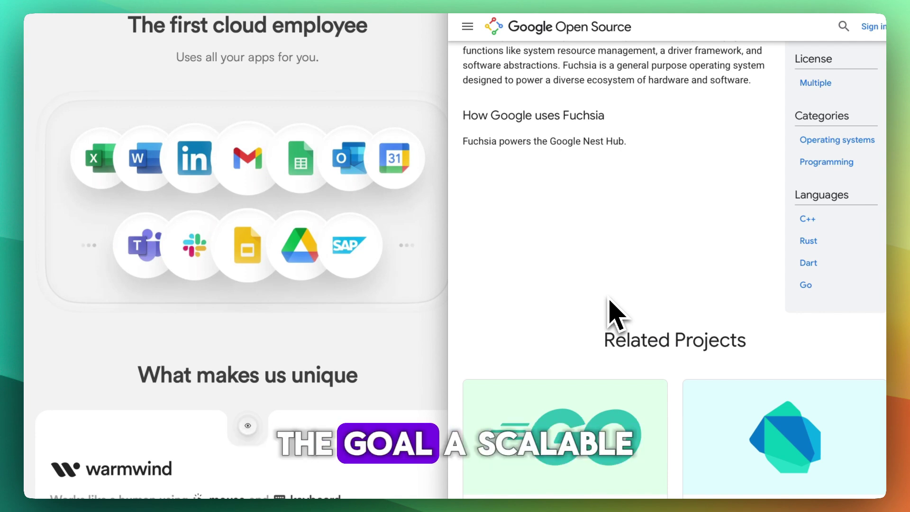
scroll(610, 313, down, 2)
scroll(610, 313, down, 2)
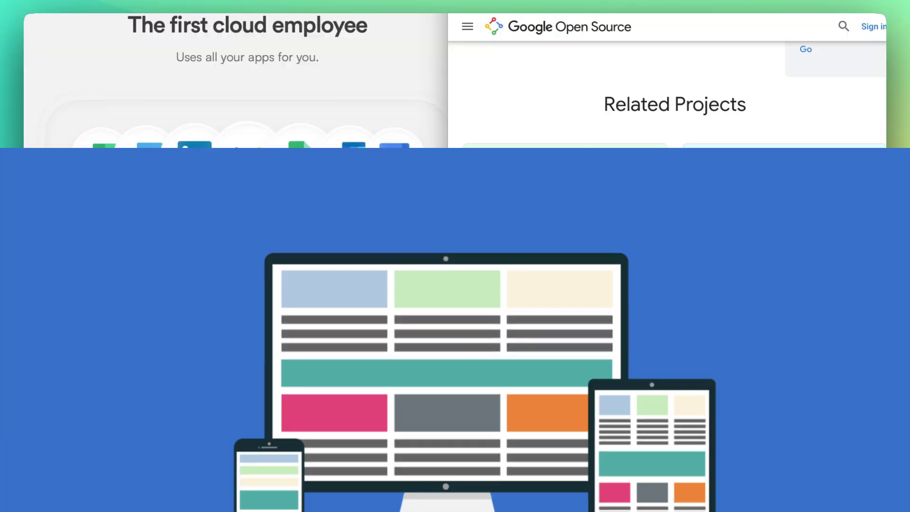
scroll(190, 312, down, 3)
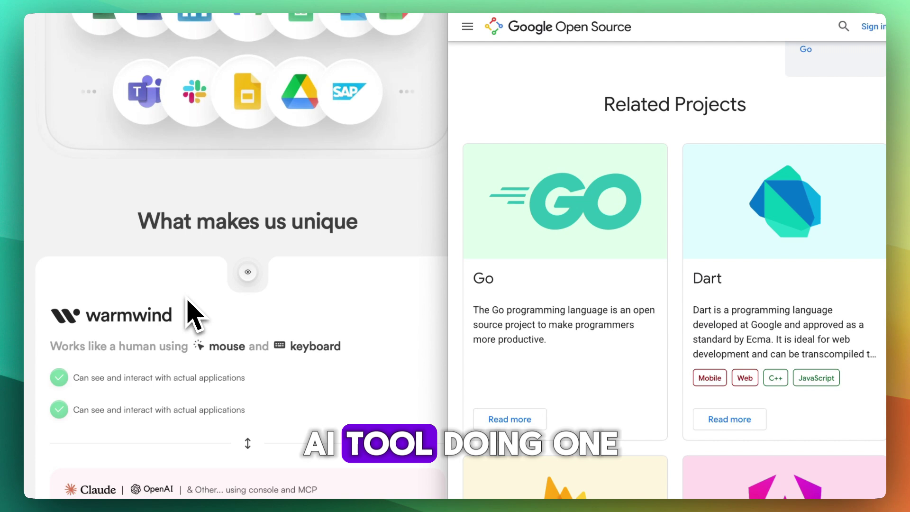
scroll(190, 312, down, 2)
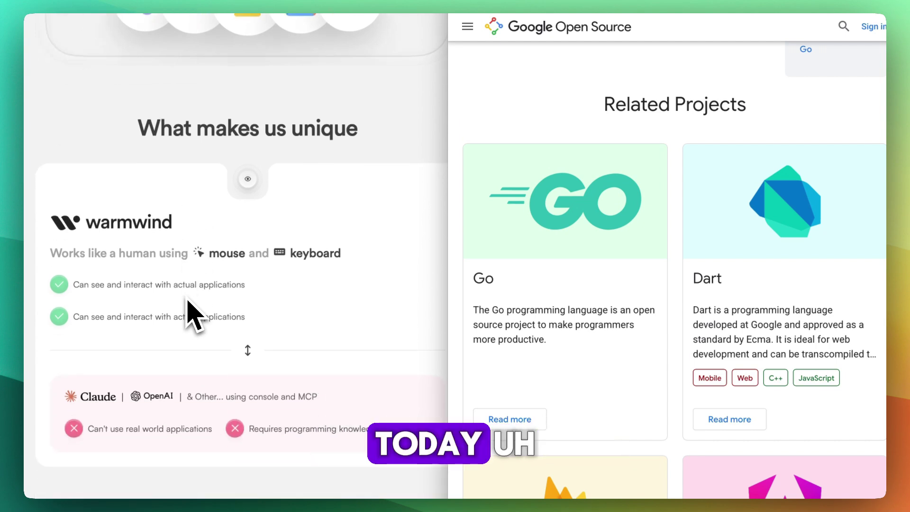
scroll(619, 295, down, 2)
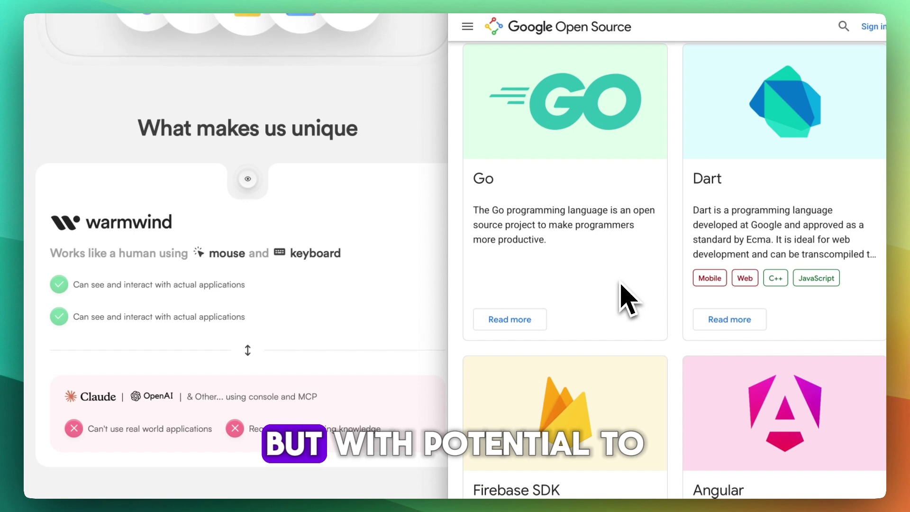
scroll(619, 295, down, 2)
scroll(619, 294, down, 2)
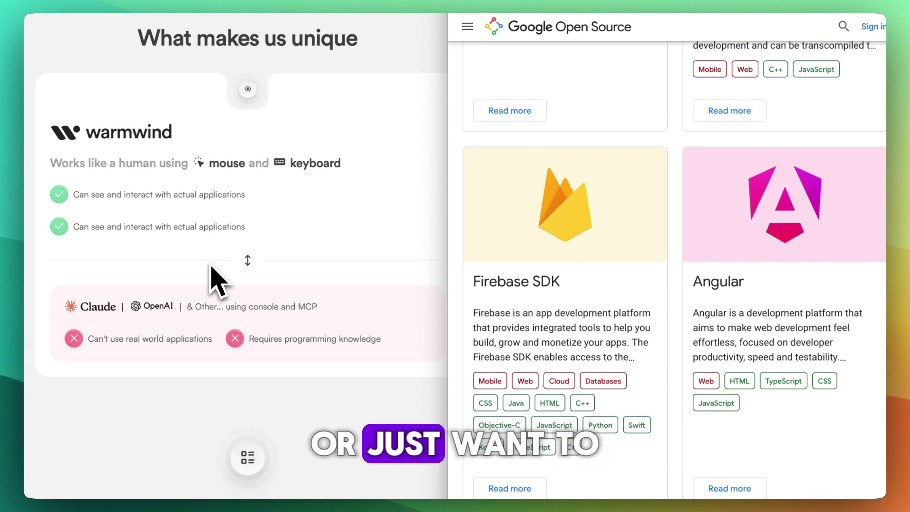
scroll(533, 295, down, 2)
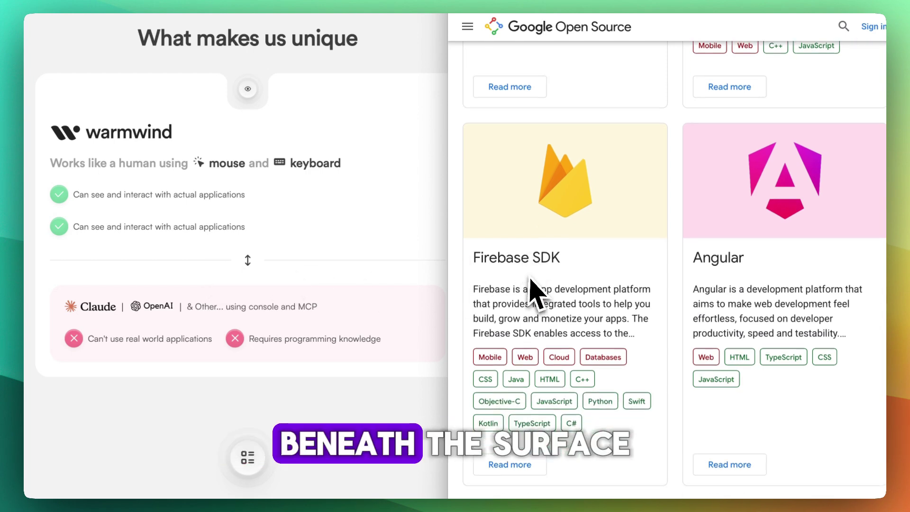
scroll(532, 295, down, 2)
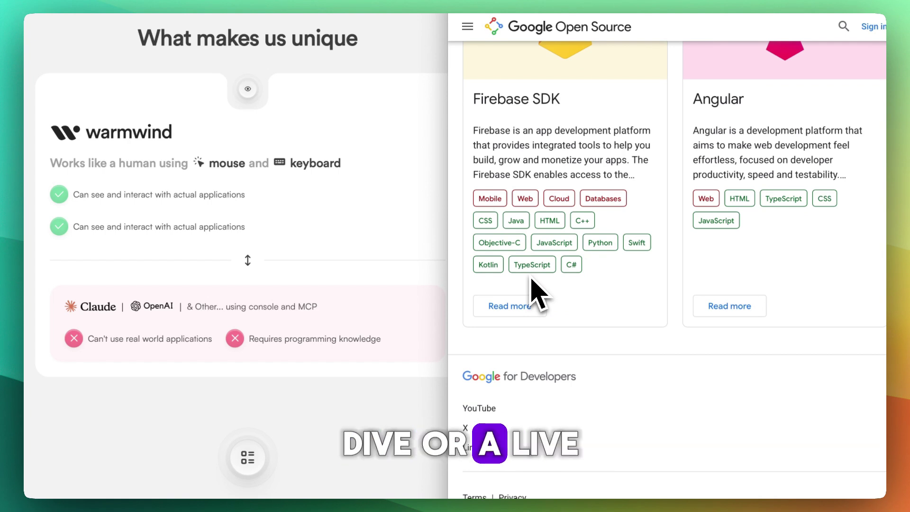